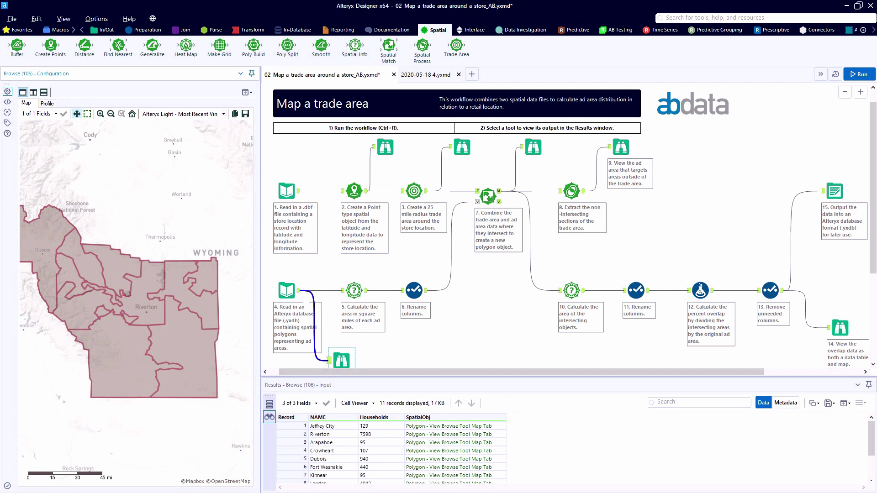
Show the ad-area polygon input's records in the Results grid
click(287, 291)
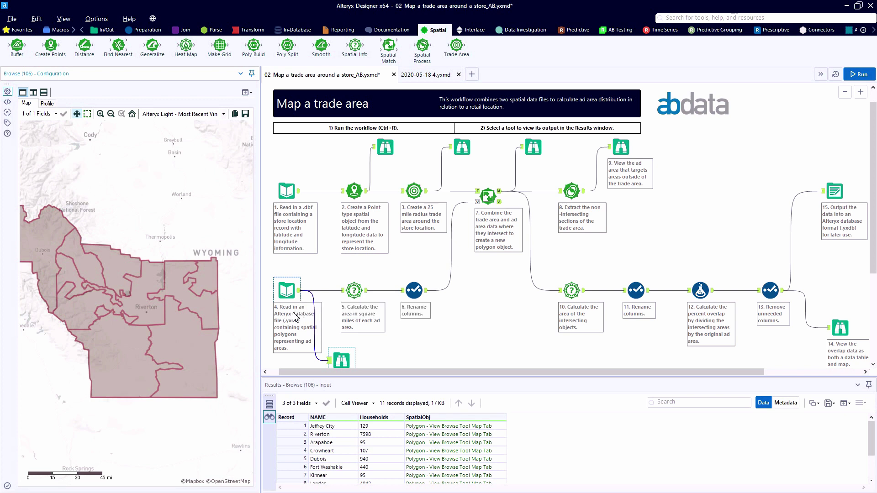
scroll(339, 447, down, 1)
scroll(339, 447, up, 1)
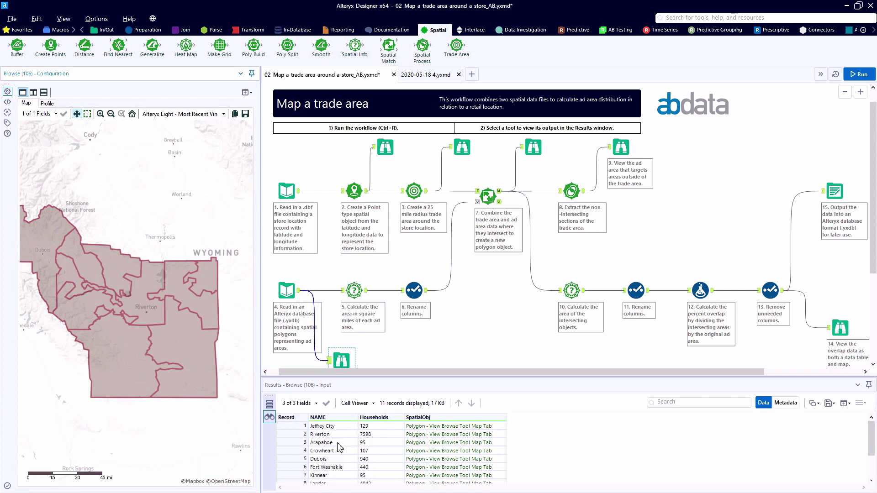
Highlight Riverton, Dubois, Fort Washakie, Kinnear and Shoshoni, then show the store input's record
click(436, 434)
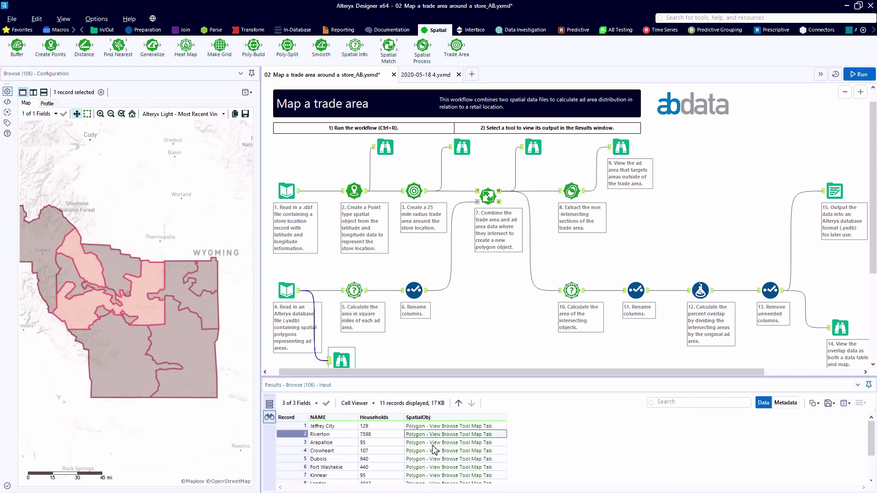
click(436, 459)
click(437, 469)
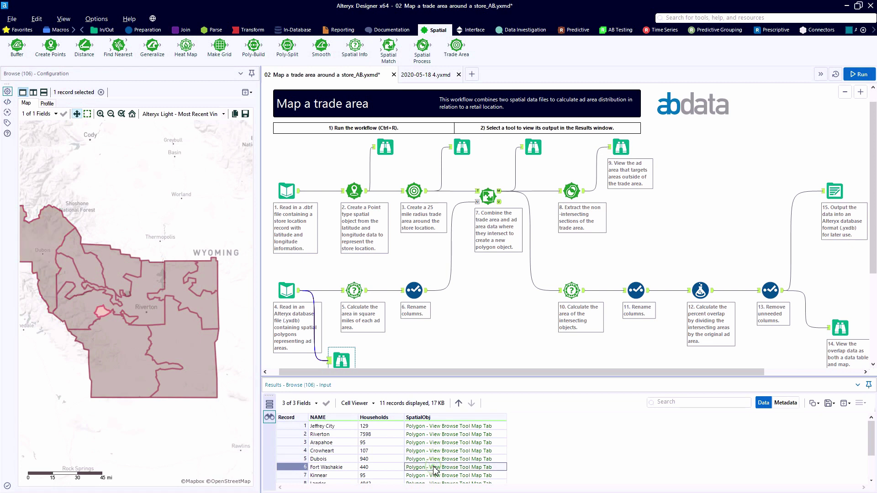
click(431, 475)
scroll(431, 479, down, 3)
click(431, 475)
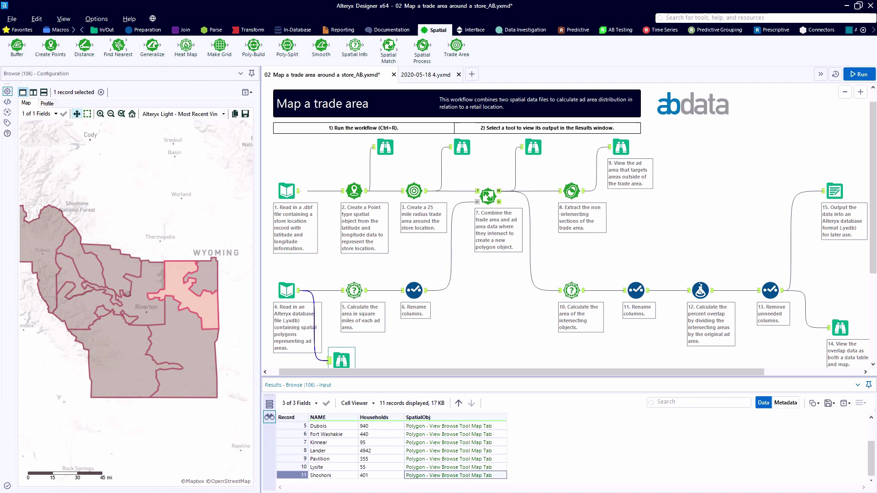
click(295, 193)
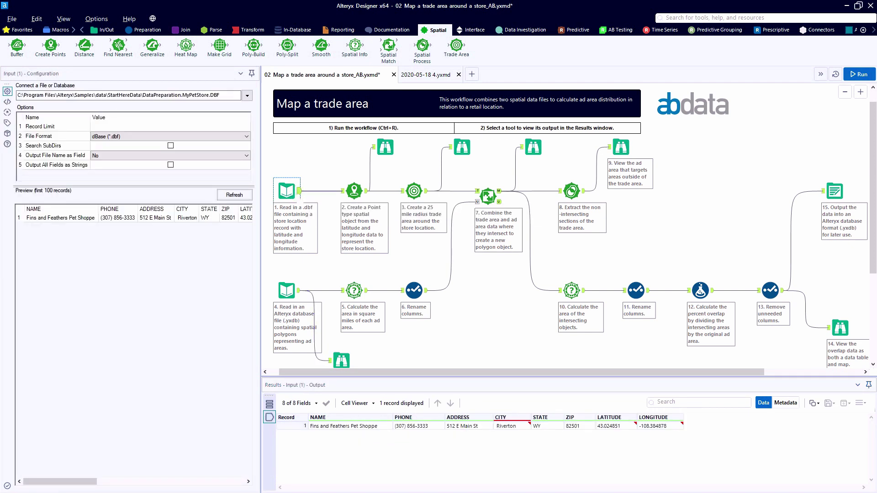
Inspect the store's LATITUDE and LONGITUDE values, then show the Create Points settings
click(612, 427)
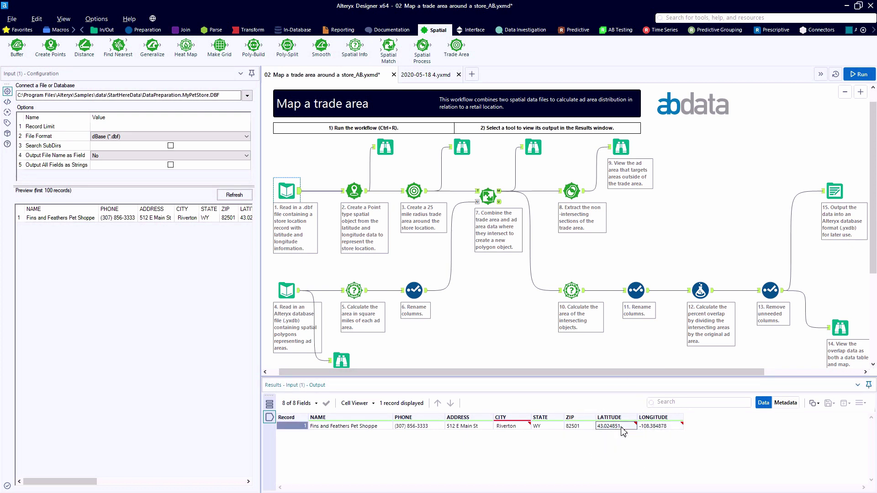
click(640, 427)
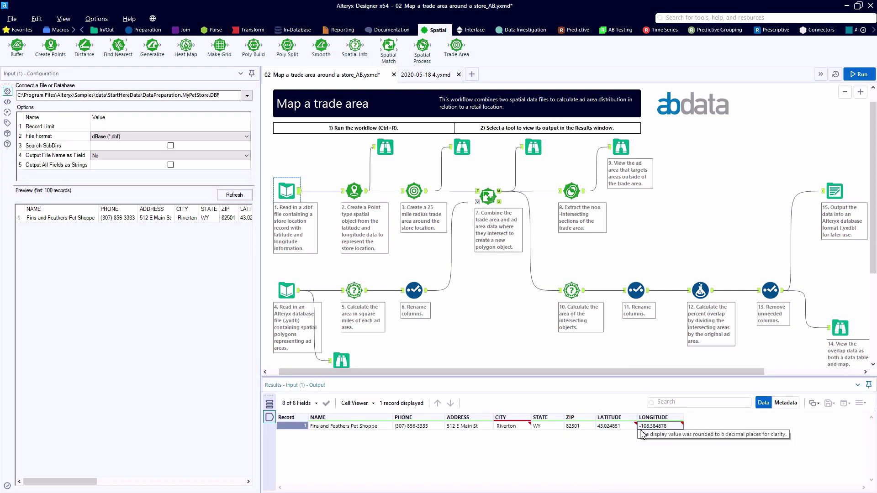
click(366, 192)
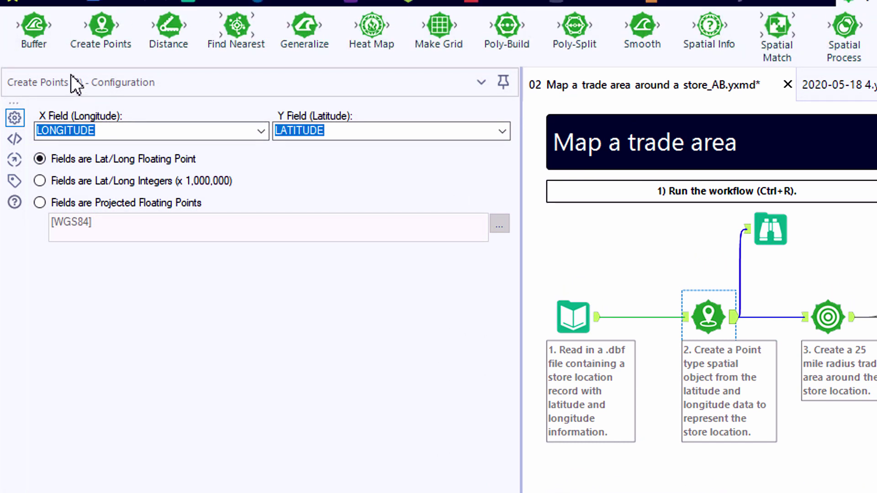
Map the store's newly created point at Riverton, Wyoming, from the Create Points browse
mouse_move(83, 61)
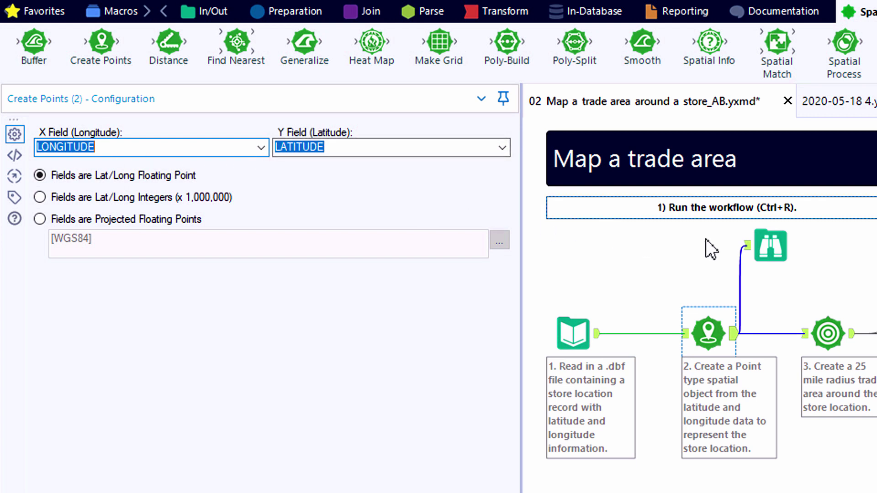
click(763, 251)
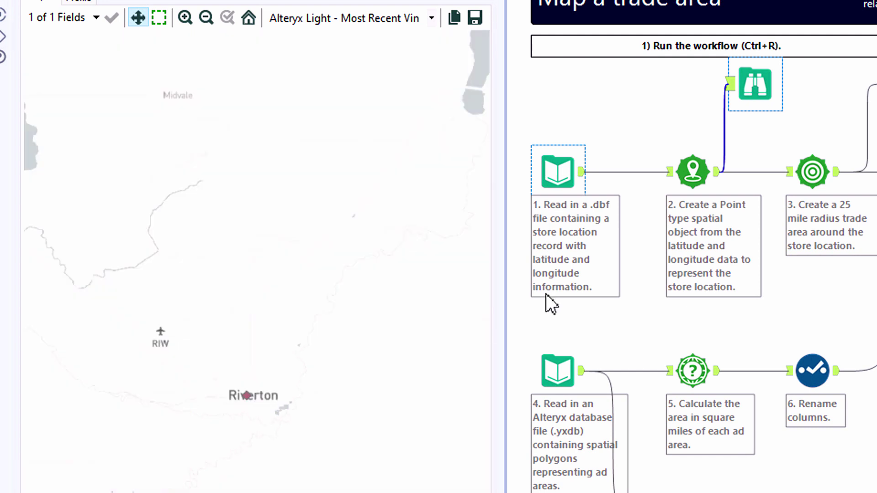
Review the 25-mile circle around Riverton and show the Trade Area's 25.0-mile Centroid settings
click(749, 104)
click(547, 172)
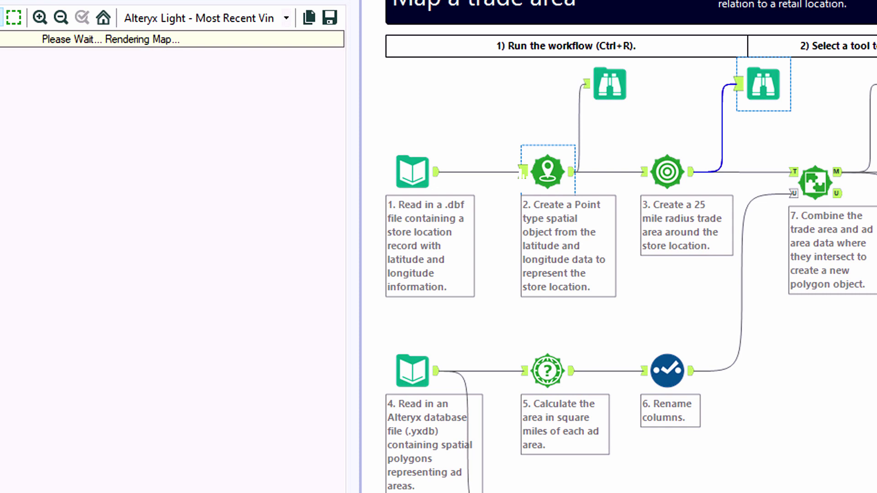
click(412, 171)
scroll(149, 293, down, 1)
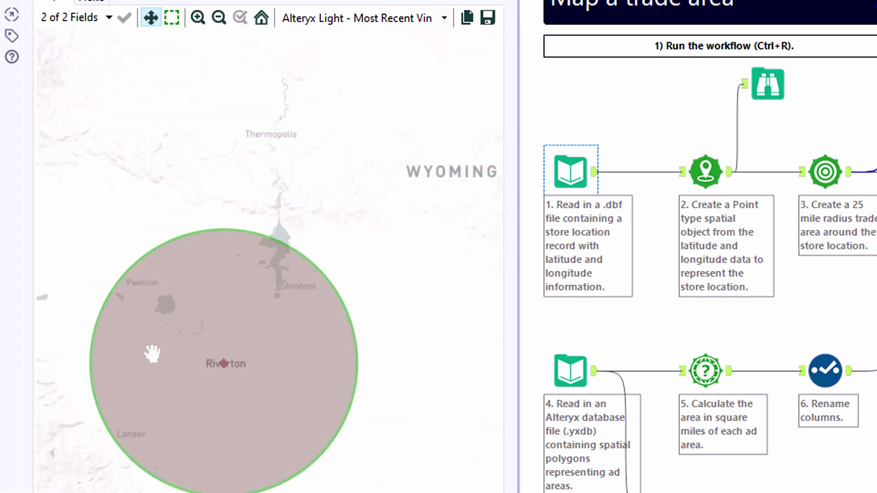
click(815, 178)
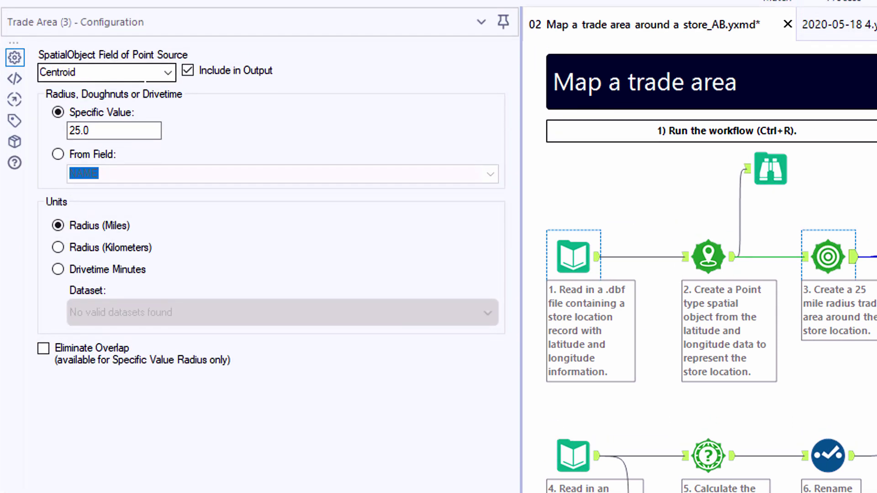
Confirm Centroid and the 25.0 radius, view the trade circle, then map the 11 ad-area polygons
click(167, 72)
click(167, 73)
click(109, 132)
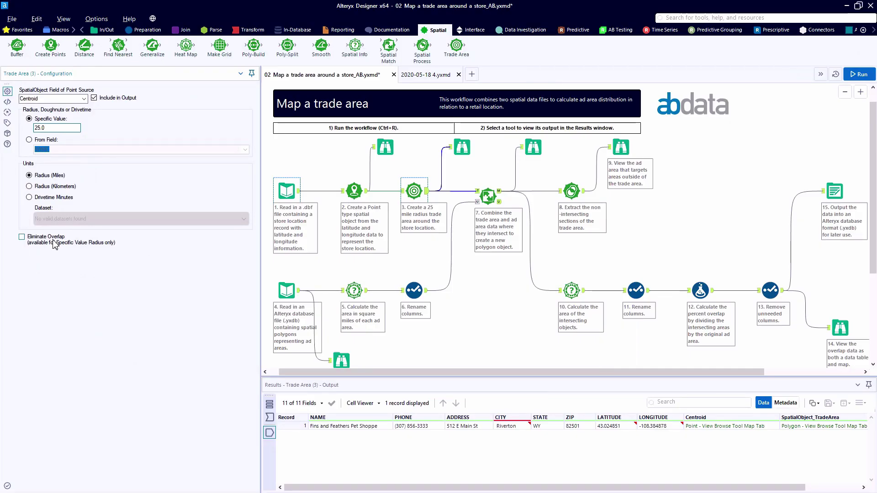
click(460, 147)
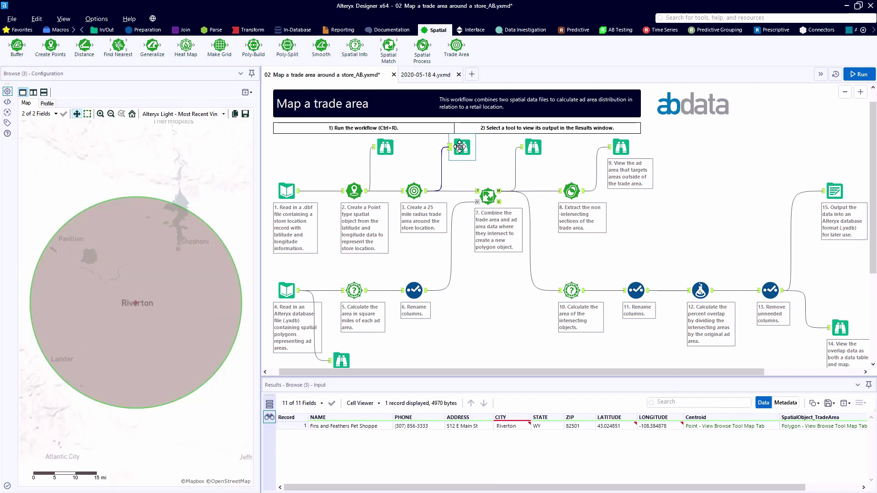
click(338, 361)
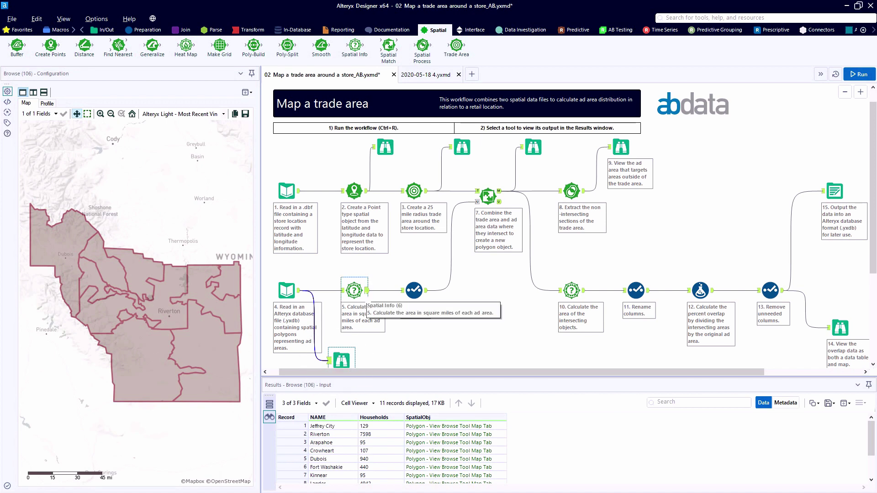
List all 11 ad areas' AreaSqMi values, then show the Select step renaming it AdAreaSqMi
click(354, 290)
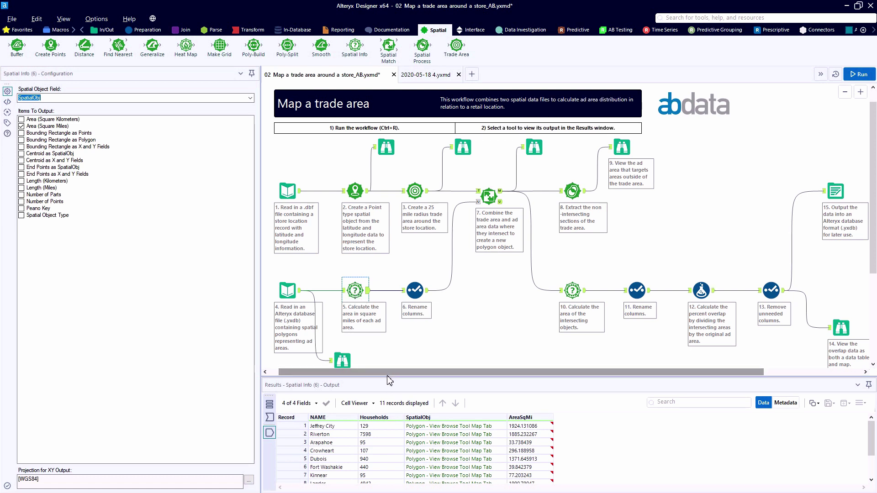
drag(391, 379, 388, 323)
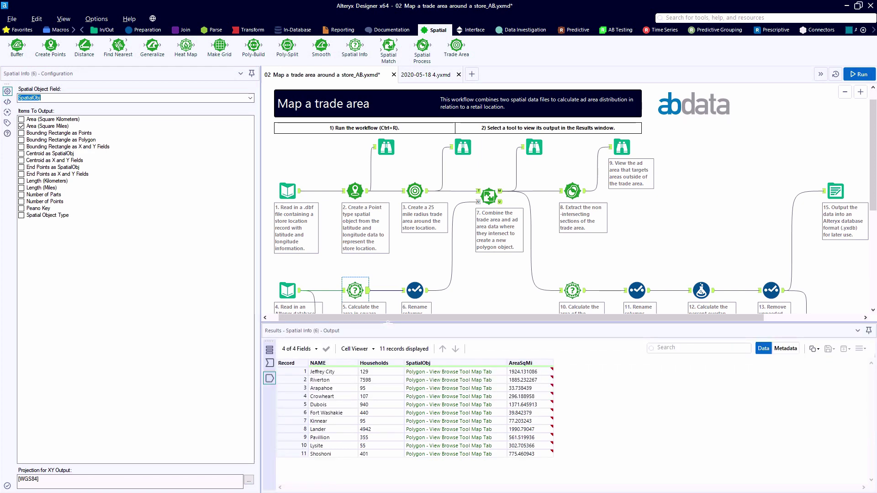
click(495, 372)
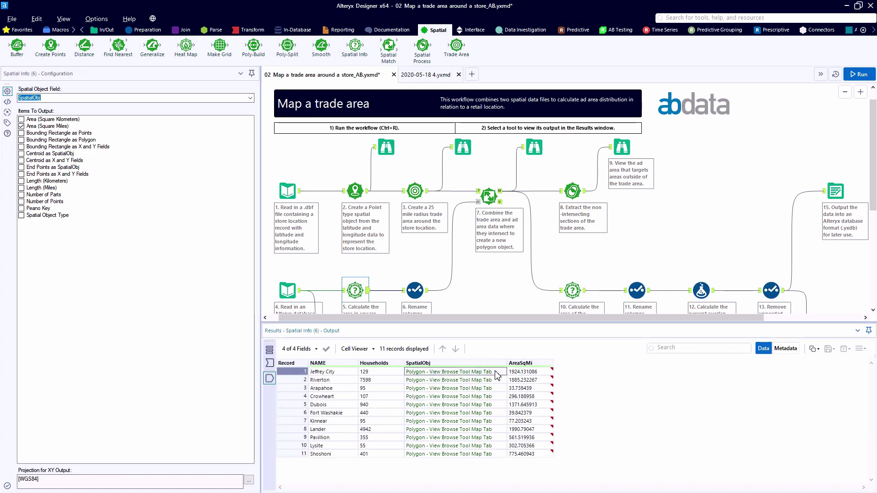
click(514, 373)
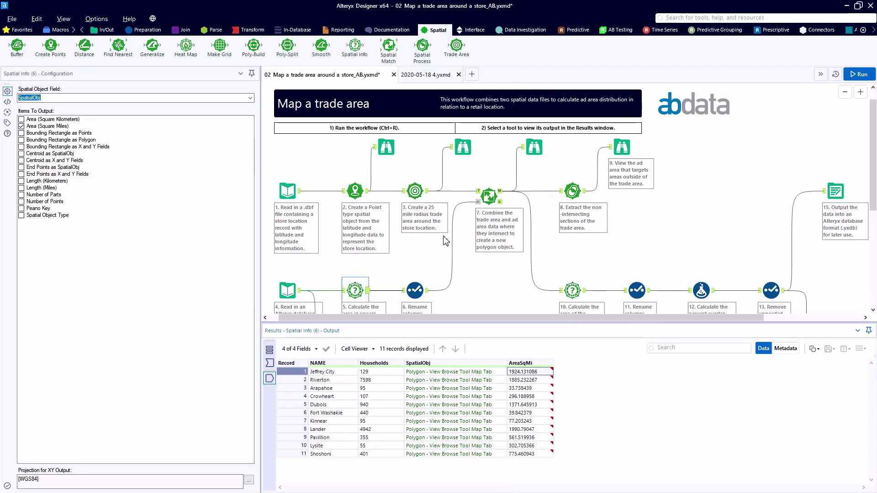
click(415, 291)
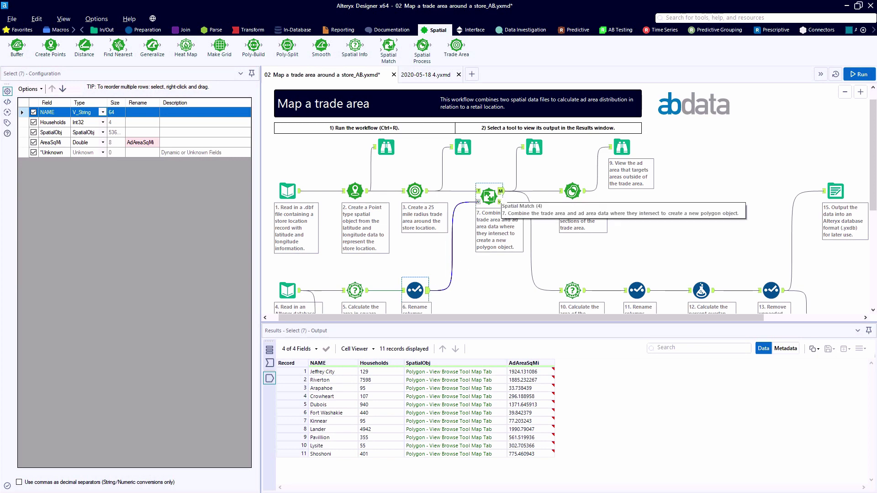
View the trade circle overlaid on the ad areas, then show the Spatial Match settings
click(534, 154)
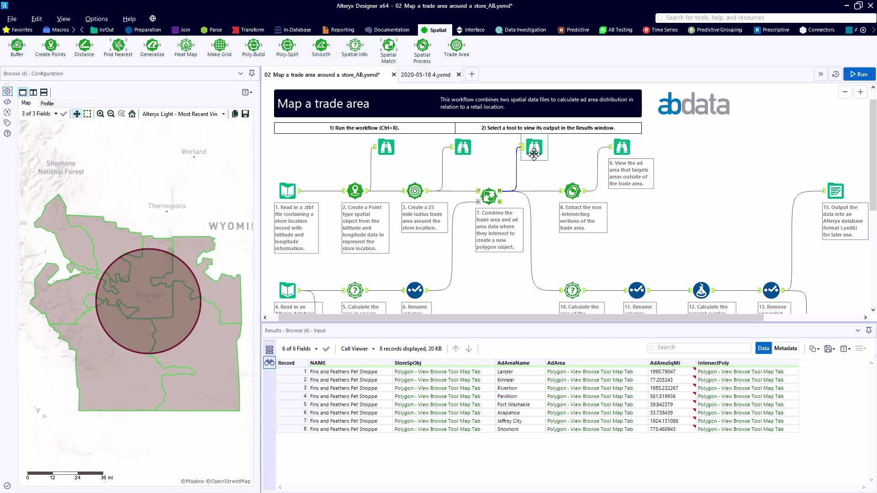
click(490, 196)
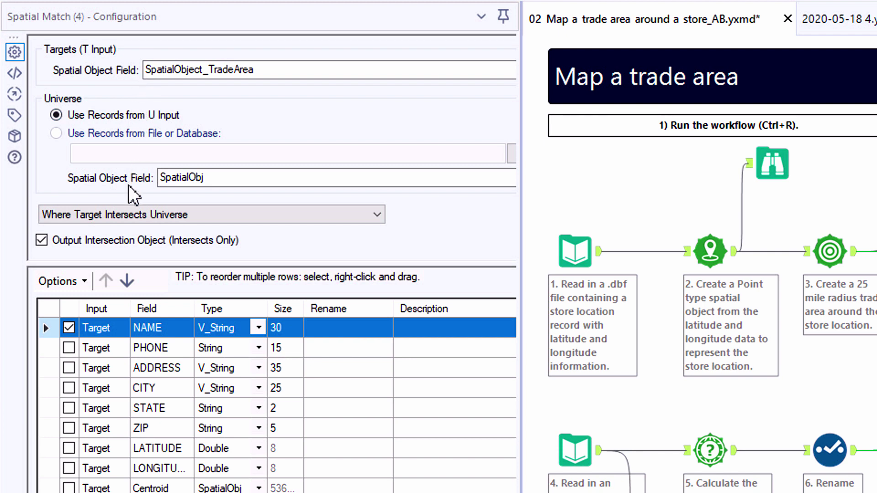
Keep Where Target Intersects Universe and map the 8 ad areas with the trade circle cut out
click(126, 214)
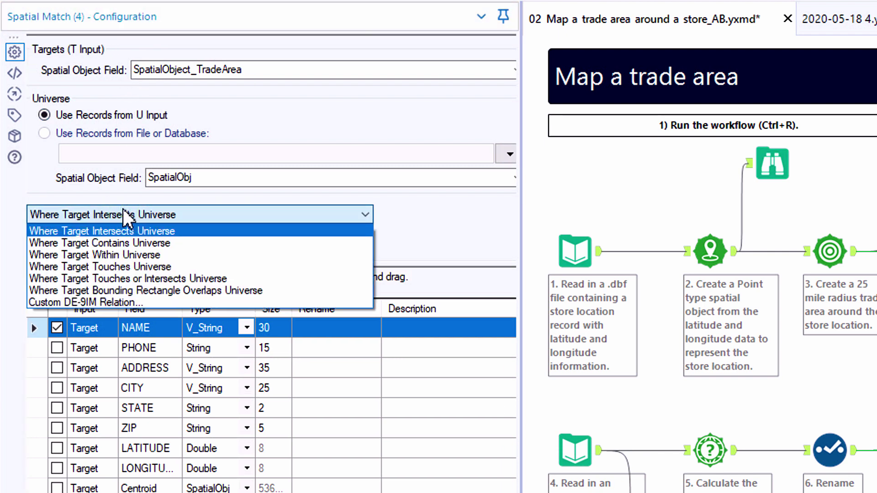
click(175, 215)
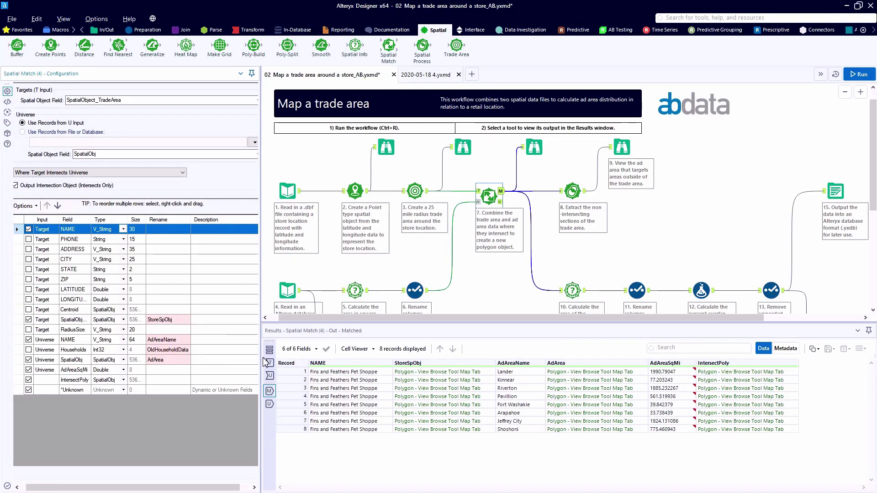
drag(660, 322, 779, 322)
drag(390, 318, 465, 319)
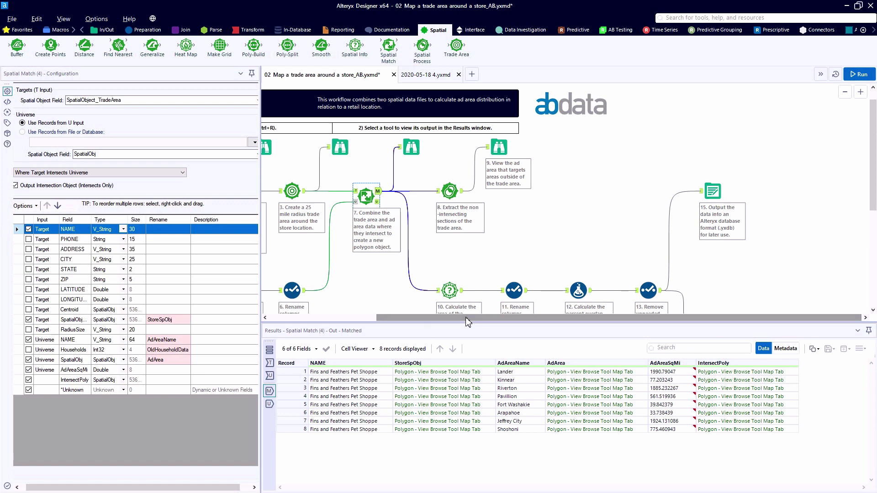
click(499, 148)
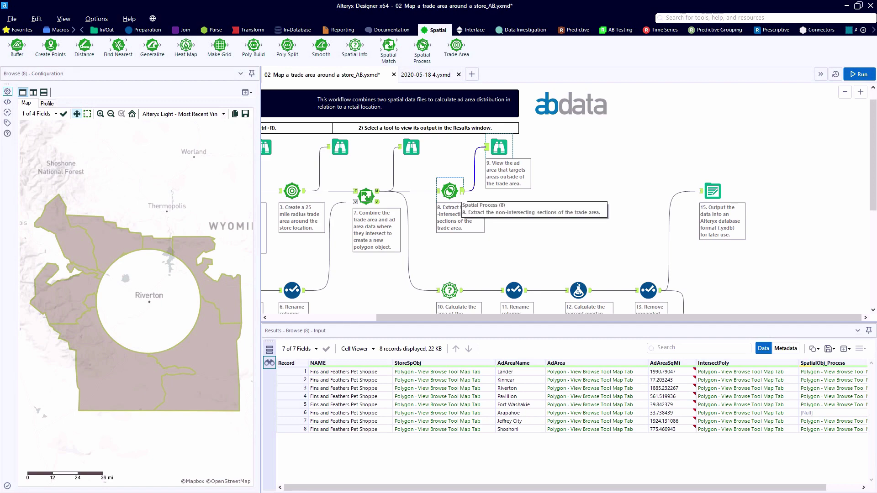
Show the Spatial Process settings using Cut 1st From 2nd to remove StoreSpObj from AdArea
click(450, 192)
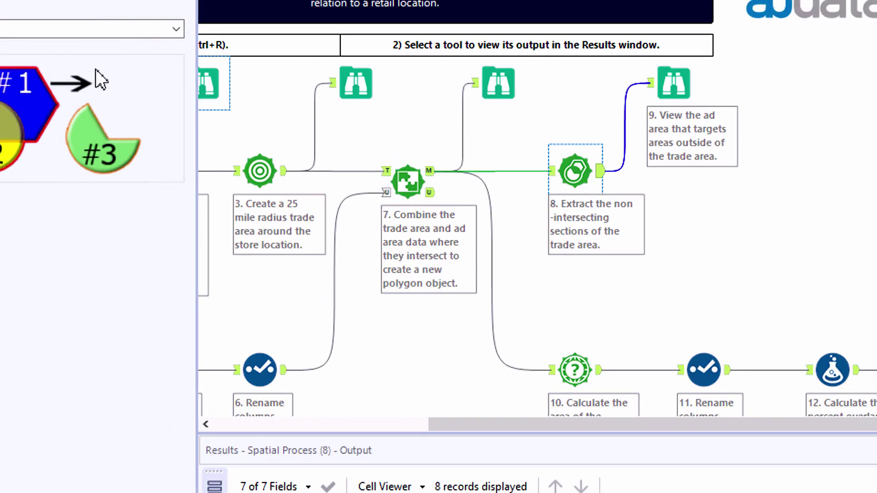